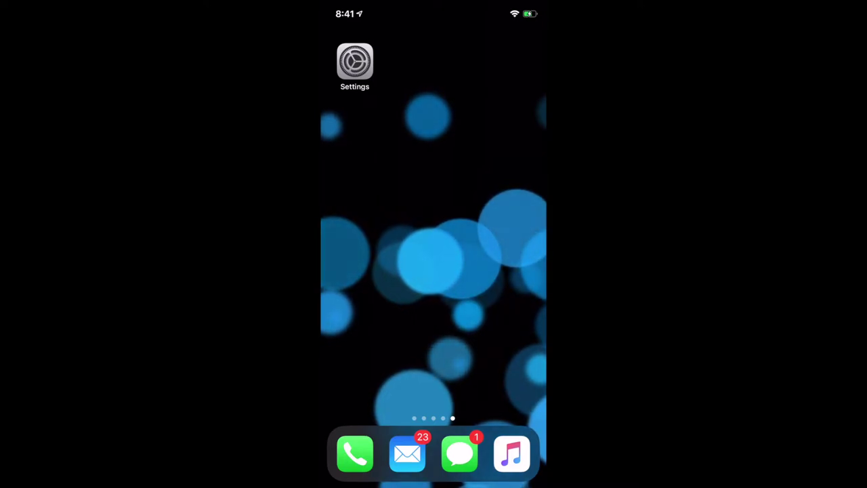
Page through the home screens back to the page holding Settings
mouse_move(379, 271)
left_mouse_down()
mouse_move(514, 271)
mouse_move(380, 271)
left_mouse_up()
left_click_drag(515, 271, 379, 271)
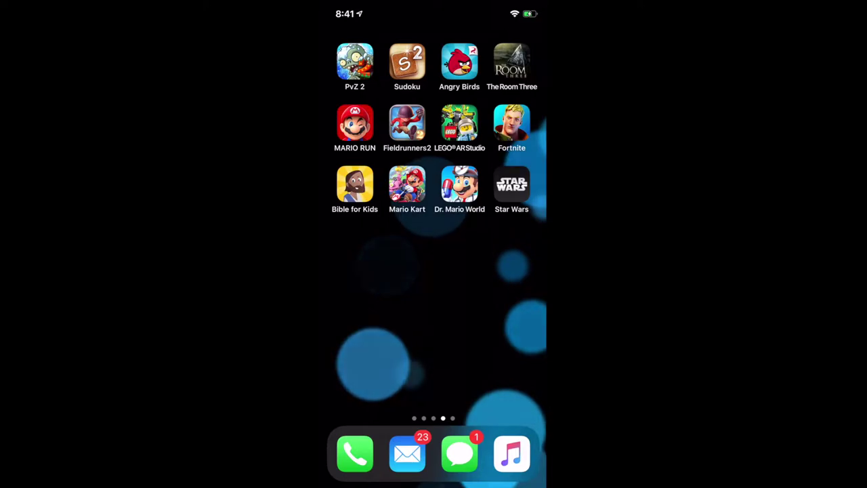
left_click_drag(380, 271, 514, 271)
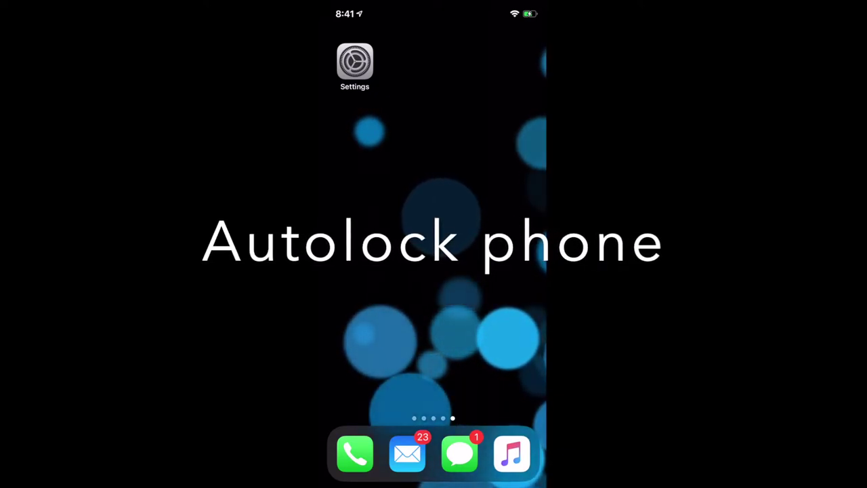
Set Display & Brightness Auto-Lock to 30 Seconds after trying 5 Minutes and Never
left_click(355, 62)
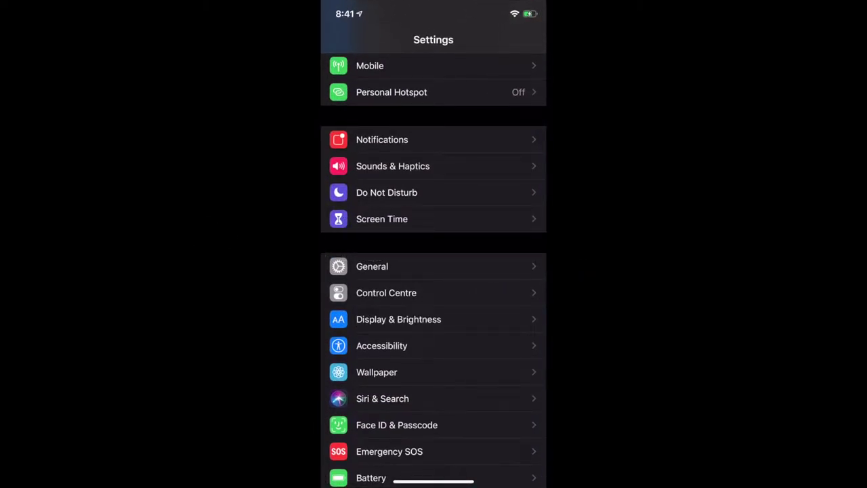
scroll(433, 271, "down", 2)
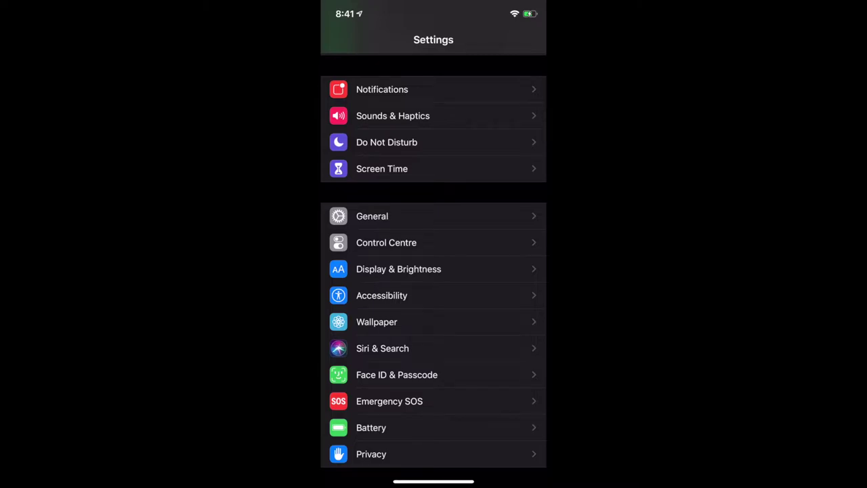
left_click(398, 269)
scroll(433, 270, "down", 3)
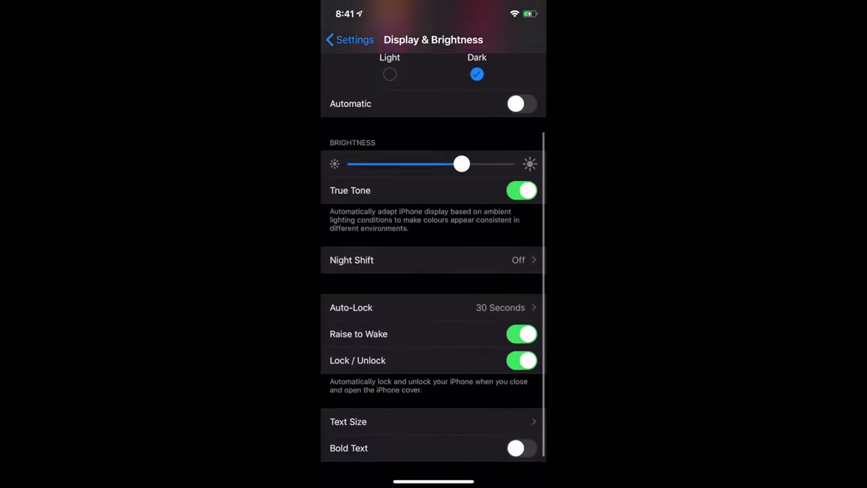
left_click(407, 289)
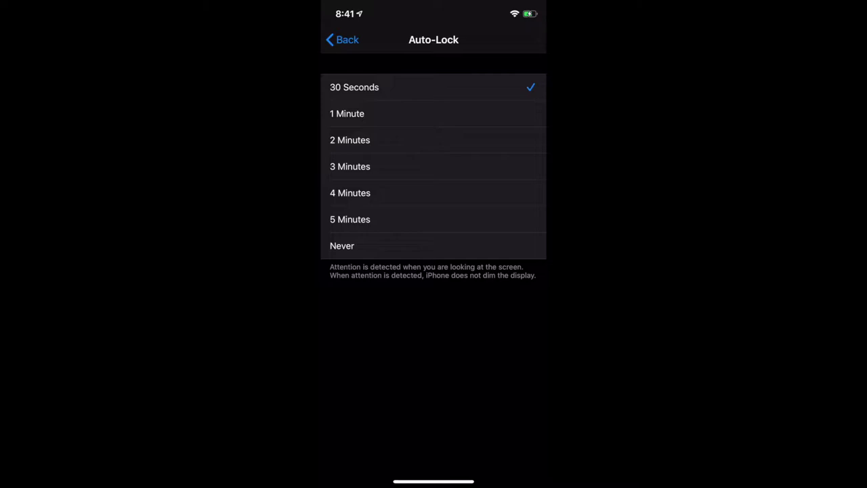
left_click(434, 219)
left_click(434, 245)
left_click(433, 87)
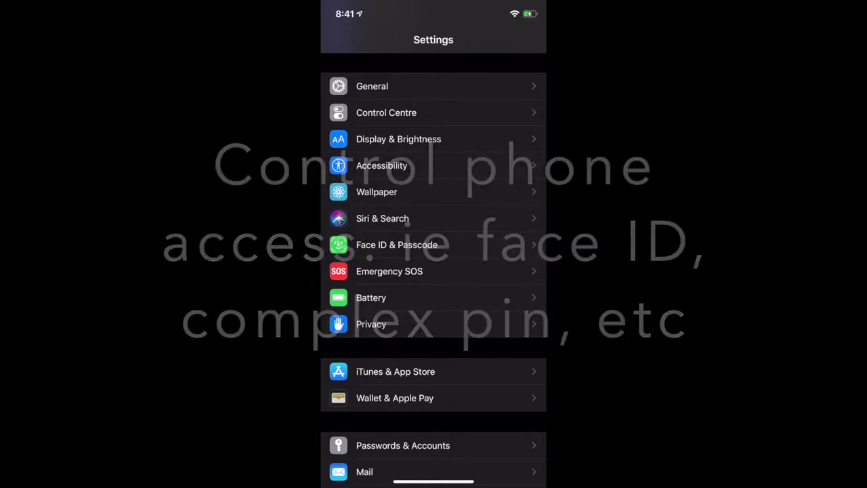
Turn on Erase Data after 10 failed passcode attempts in Face ID & Passcode
scroll(434, 270, "up", 1)
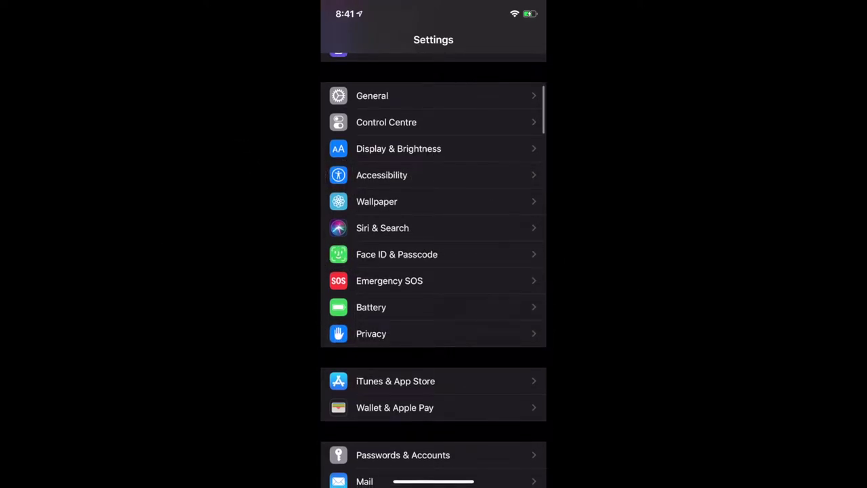
scroll(434, 271, "down", 1)
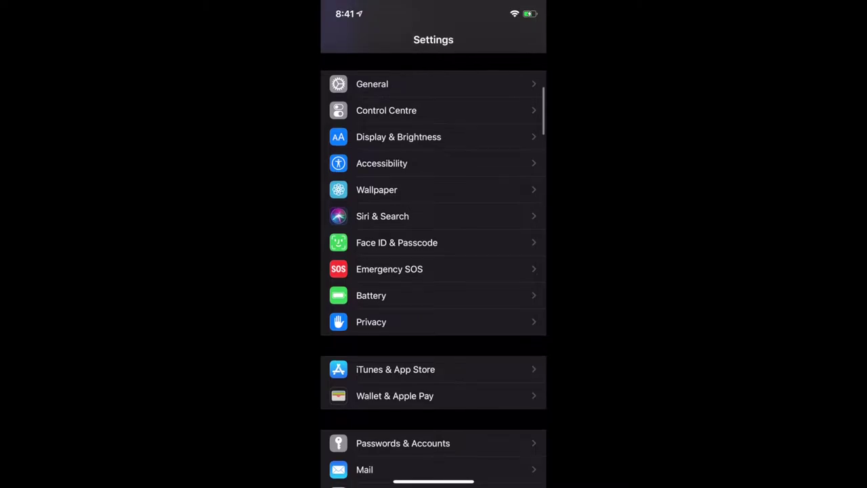
left_click(396, 242)
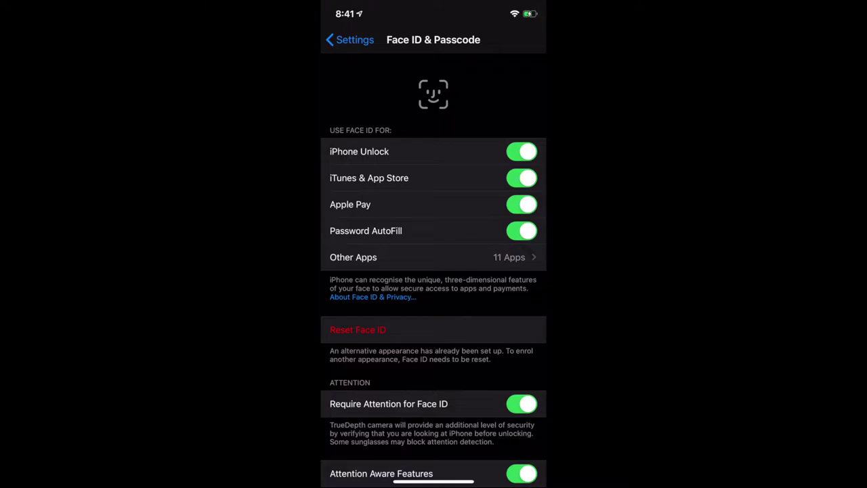
scroll(434, 271, "down", 5)
scroll(433, 271, "down", 2)
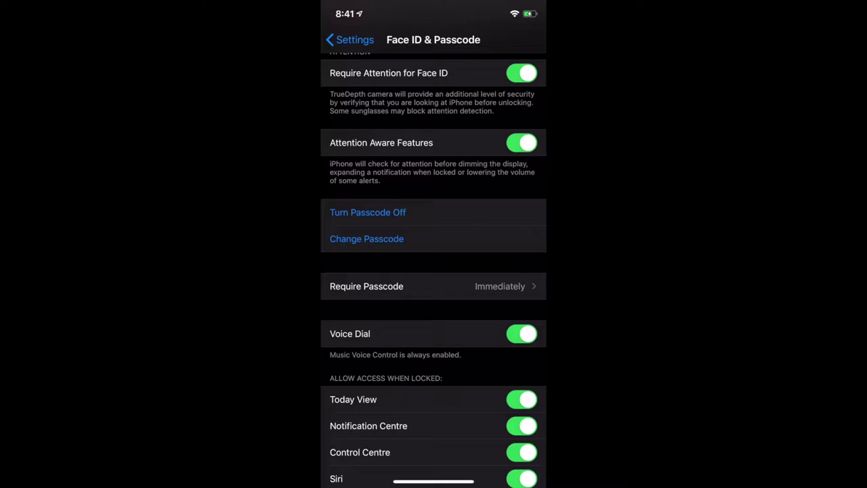
scroll(434, 271, "down", 8)
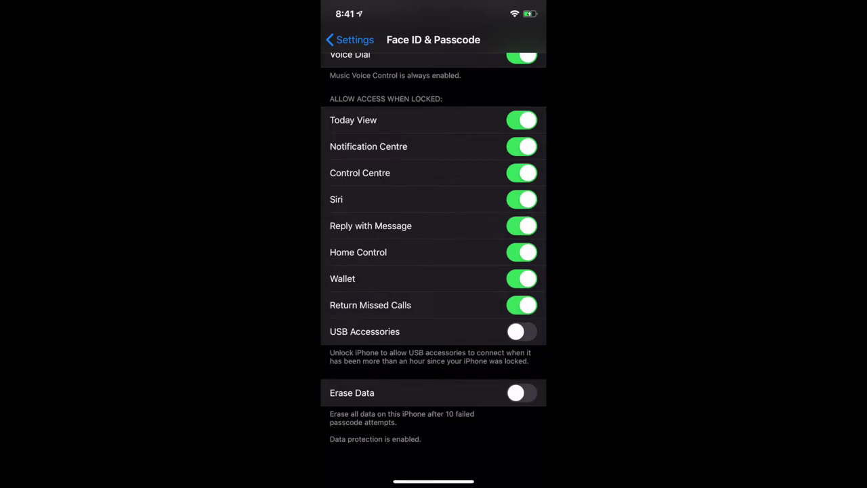
left_click(521, 392)
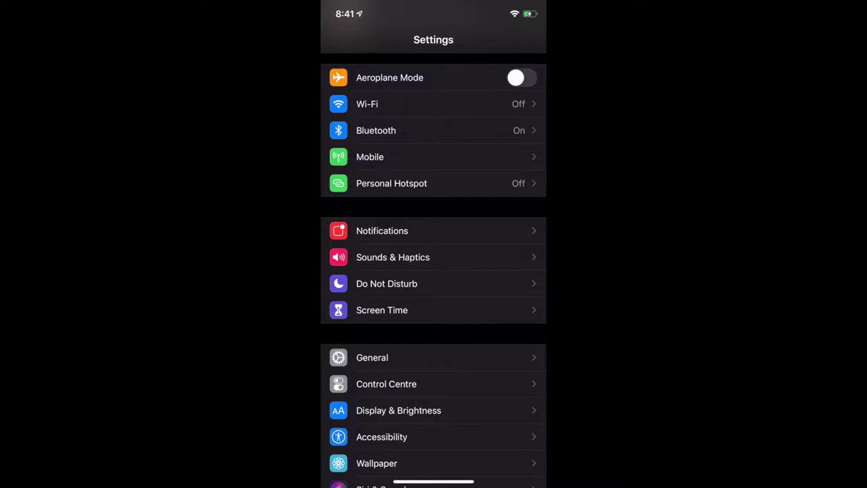
Look over the Bluetooth and mobile data settings, then return to the main Settings list
left_click(376, 130)
left_click(369, 157)
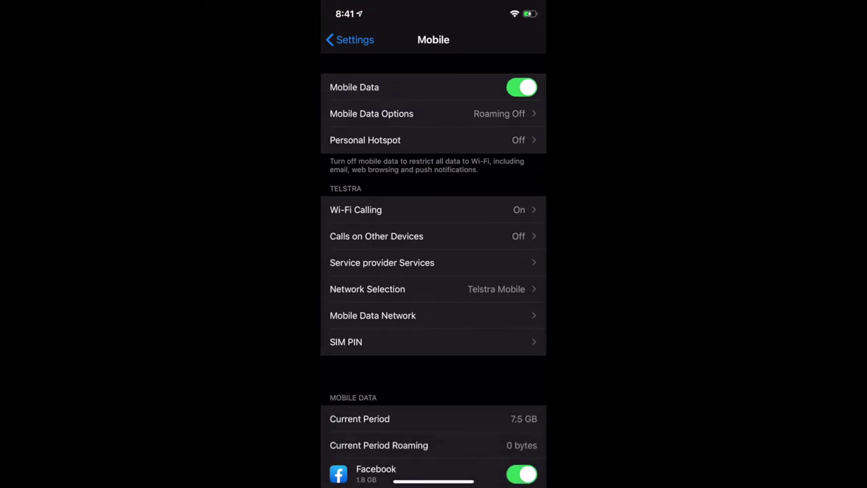
left_click(349, 39)
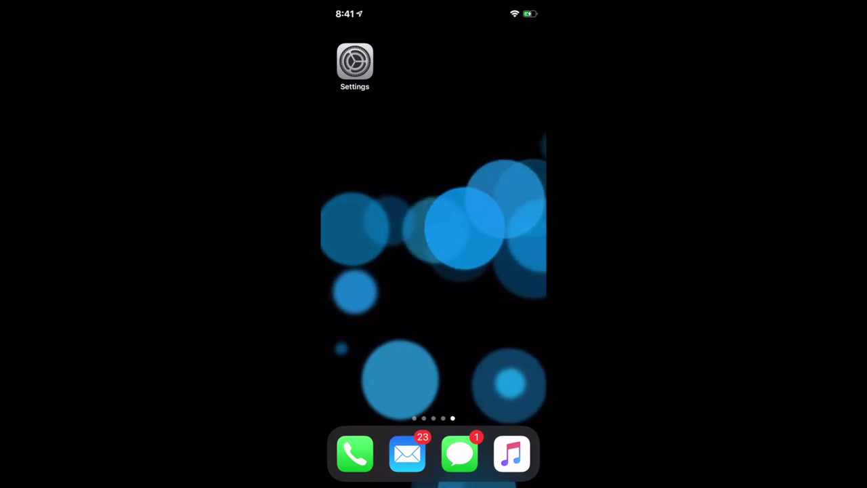
Open General > VPN, cancel the new VPN configuration unfilled, and return to General
left_click(354, 62)
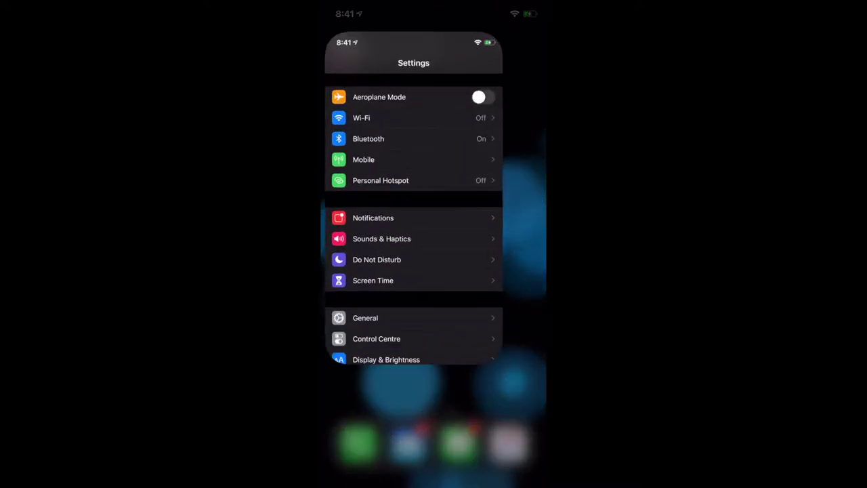
scroll(433, 271, "down", 3)
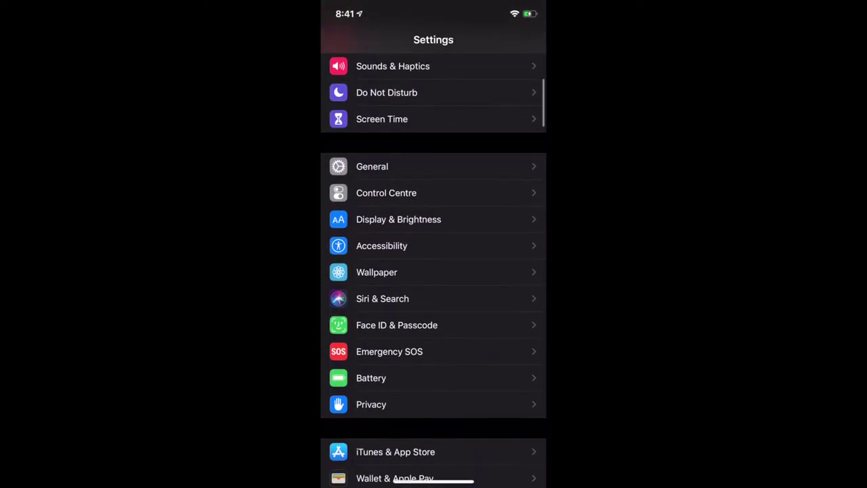
left_click(372, 162)
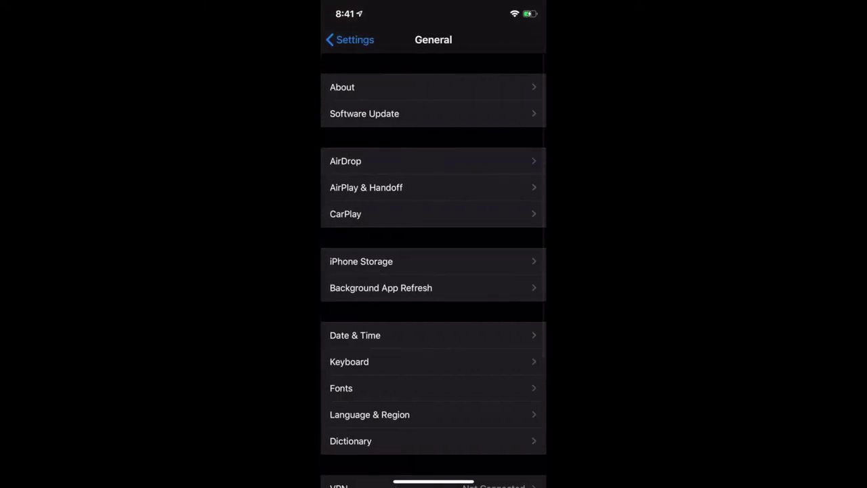
scroll(434, 271, "down", 3)
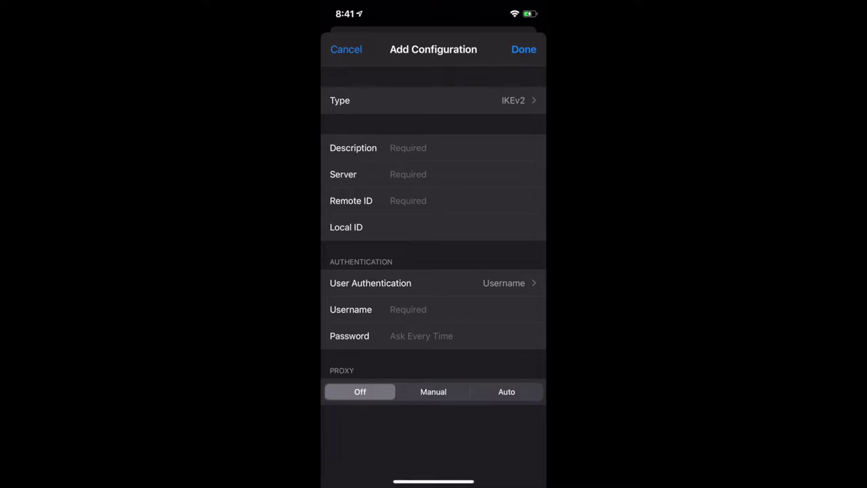
left_click(346, 49)
left_click(348, 39)
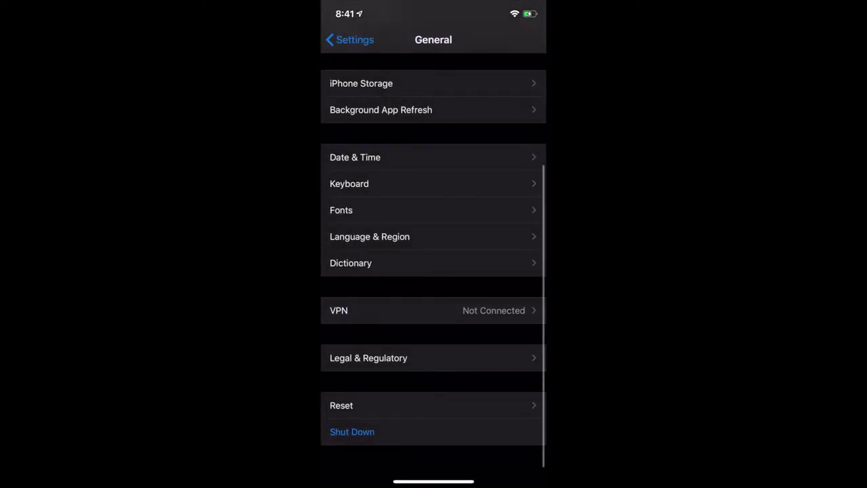
scroll(433, 271, "down", 2)
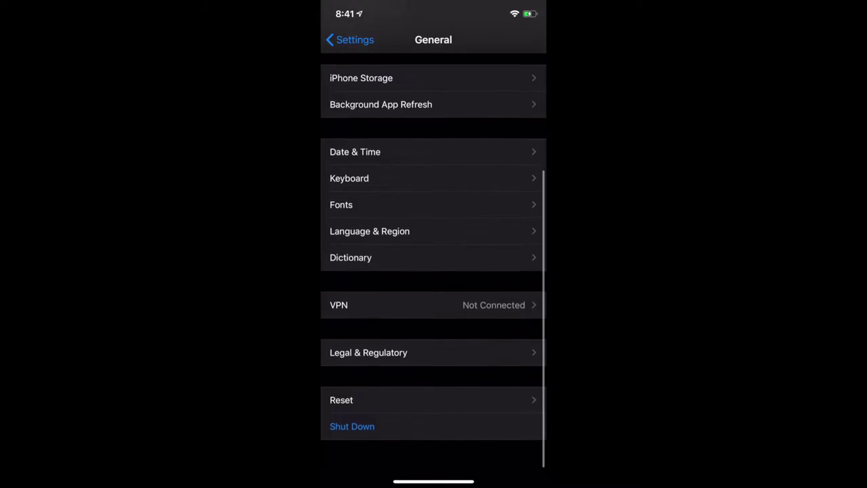
From the home screen, open Privacy > Location Services and scroll the app list
left_click_drag(433, 481, 433, 271)
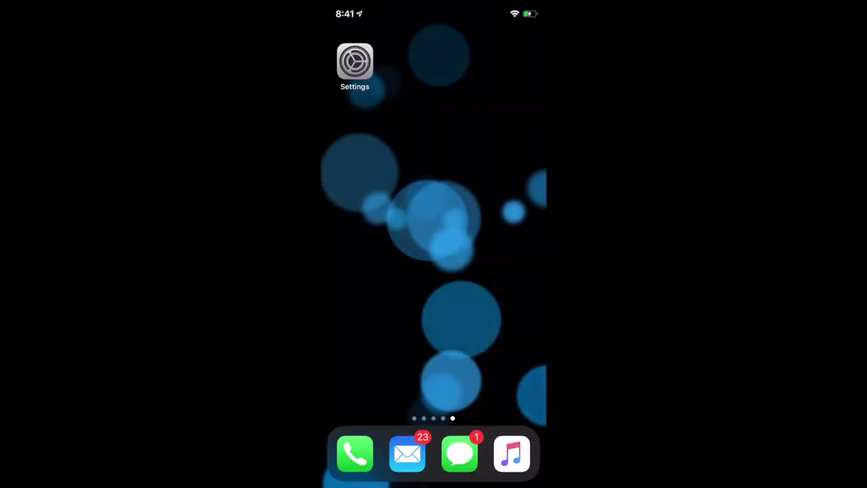
left_click(354, 63)
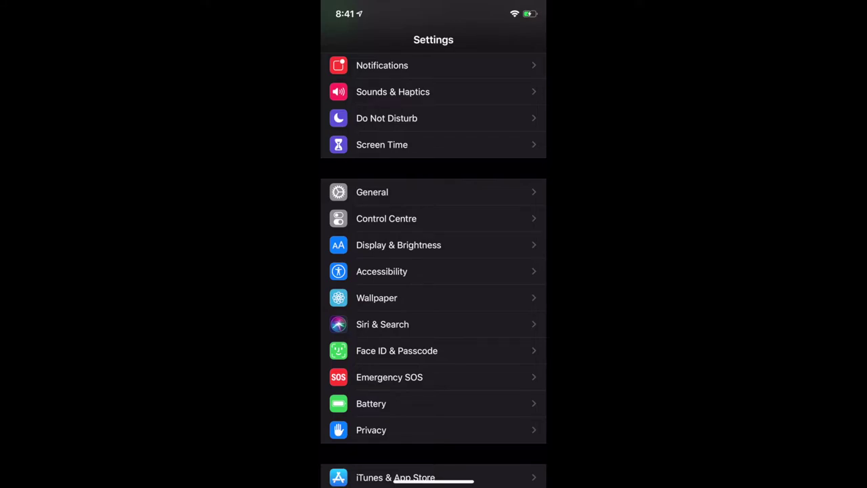
left_click(372, 429)
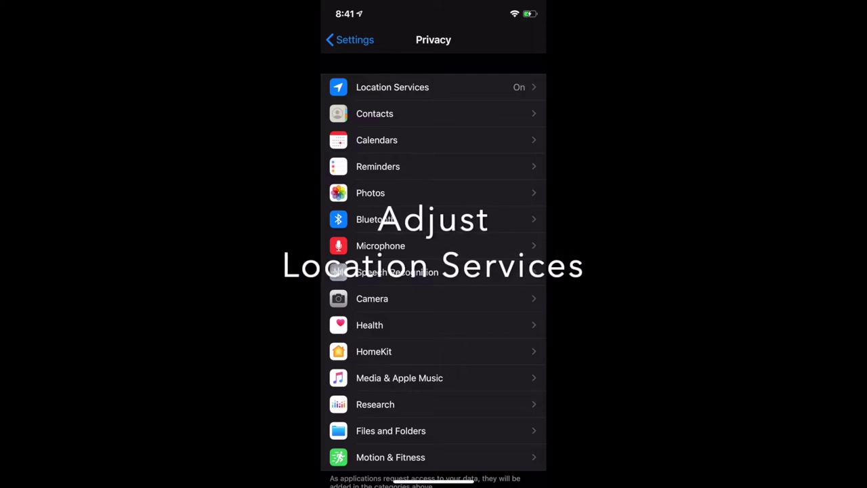
left_click(392, 87)
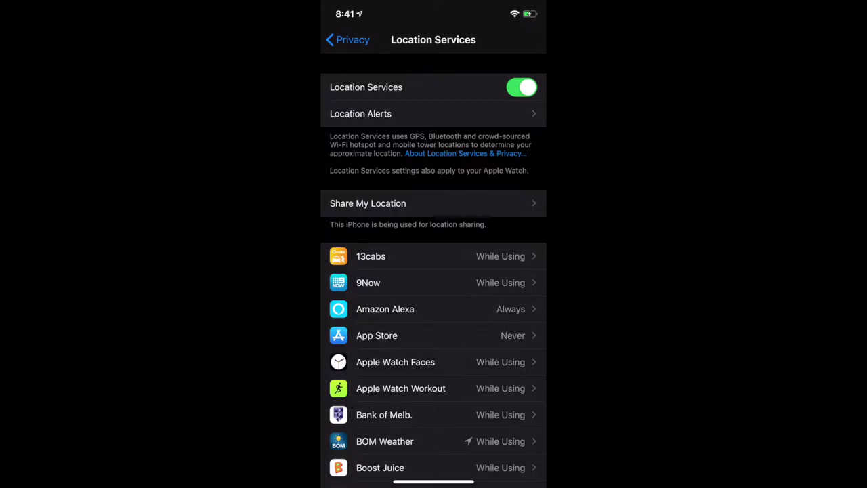
scroll(434, 305, "down", 3)
scroll(434, 305, "up", 3)
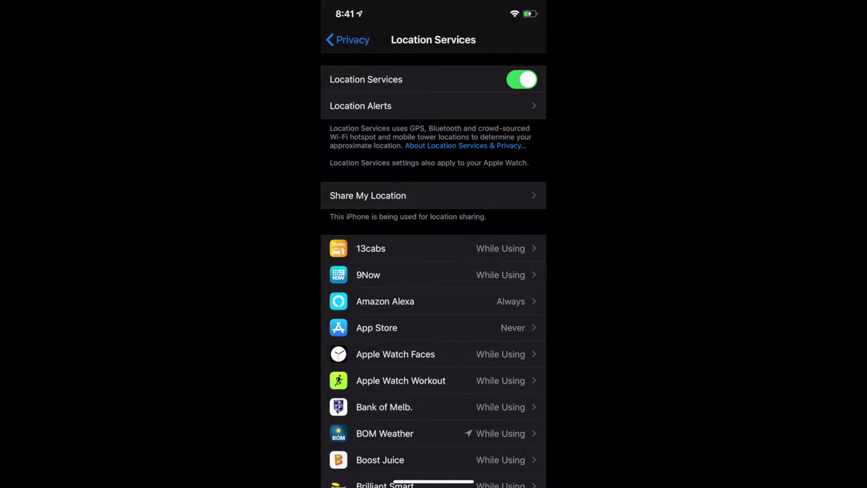
Check 13cabs' location permission, then switch Location Services off
left_click(407, 248)
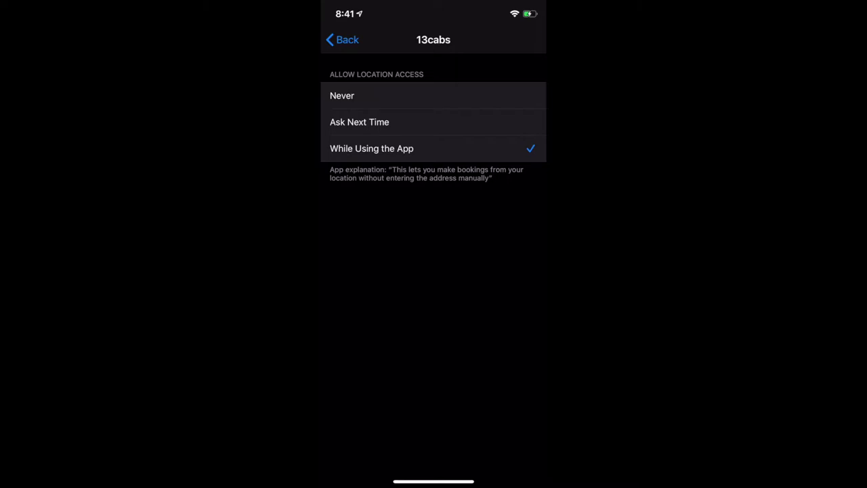
left_click(342, 39)
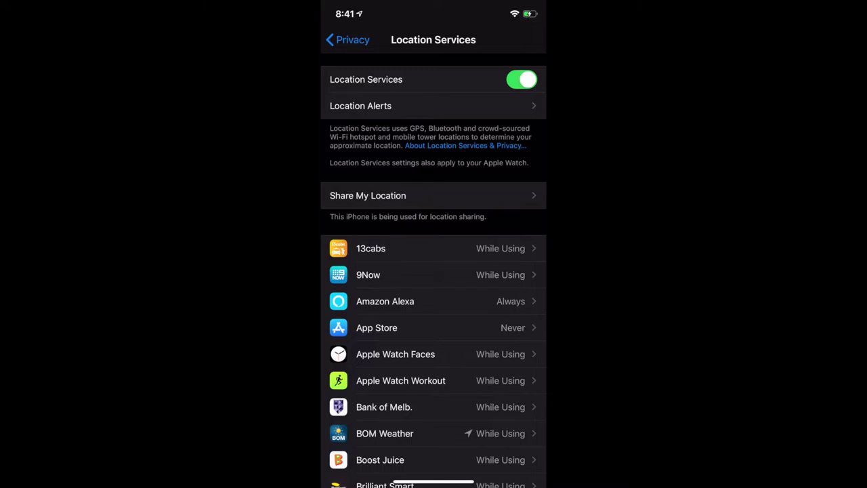
left_click(521, 80)
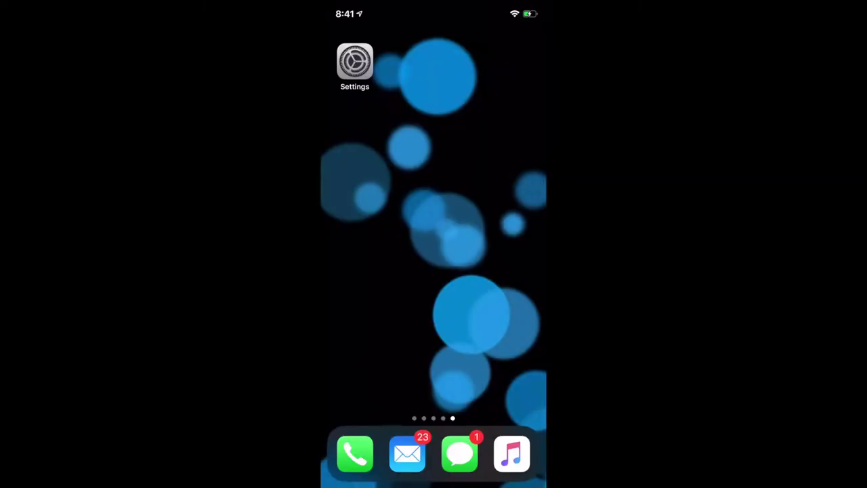
Open General > Background App Refresh from the Settings app
left_click(354, 62)
scroll(433, 270, "down", 5)
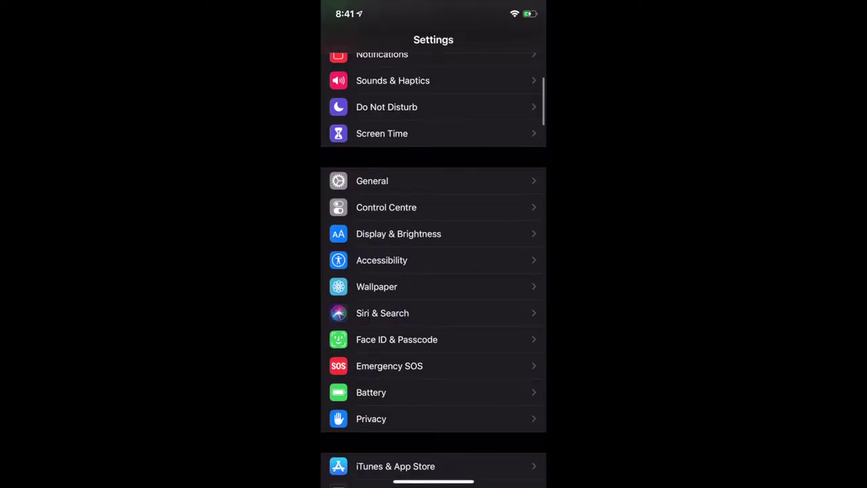
left_click(372, 181)
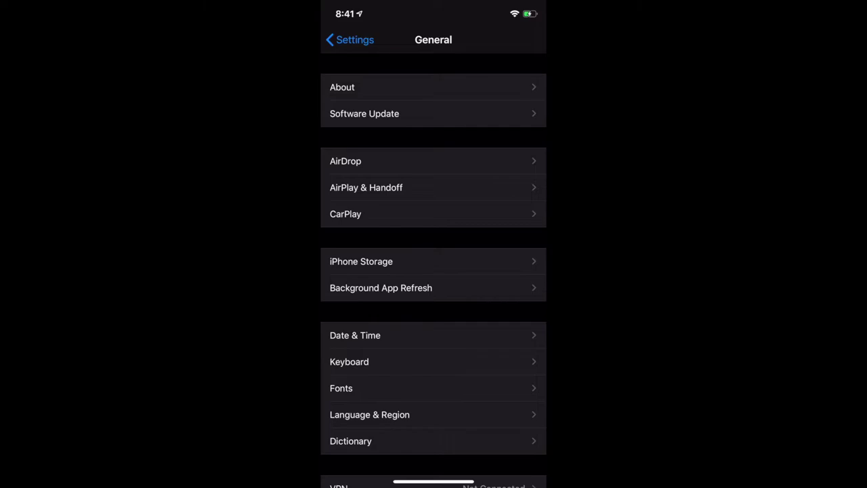
left_click(380, 287)
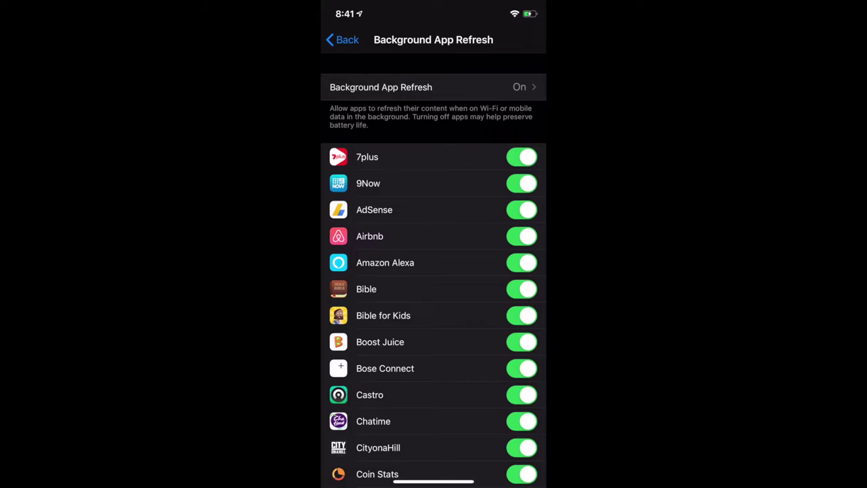
Turn off background refresh for GreenMoney
scroll(433, 270, "down", 10)
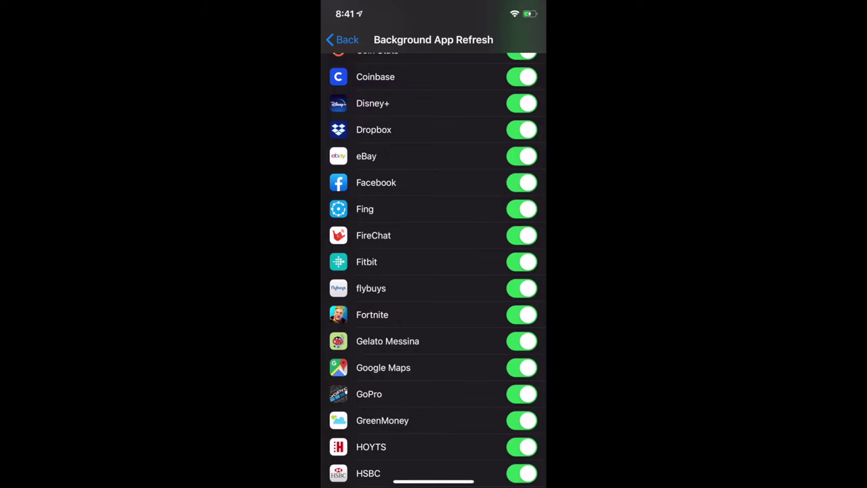
scroll(434, 271, "down", 5)
scroll(434, 271, "up", 7)
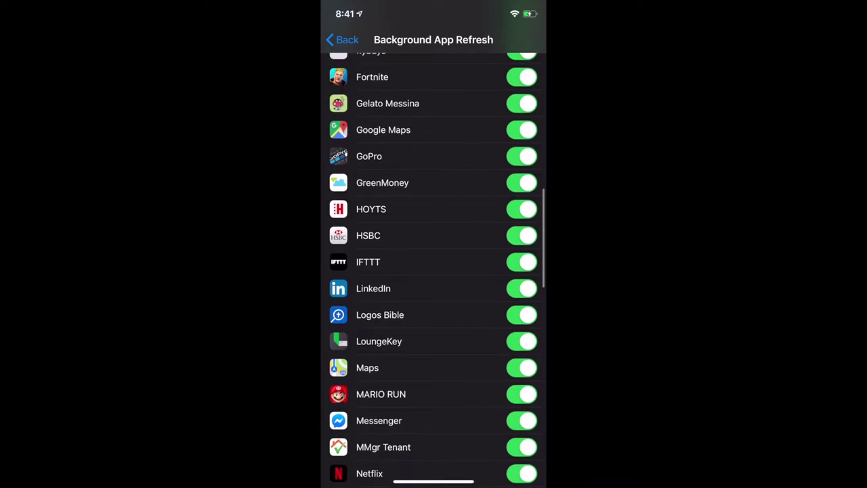
scroll(434, 271, "up", 3)
scroll(433, 271, "down", 5)
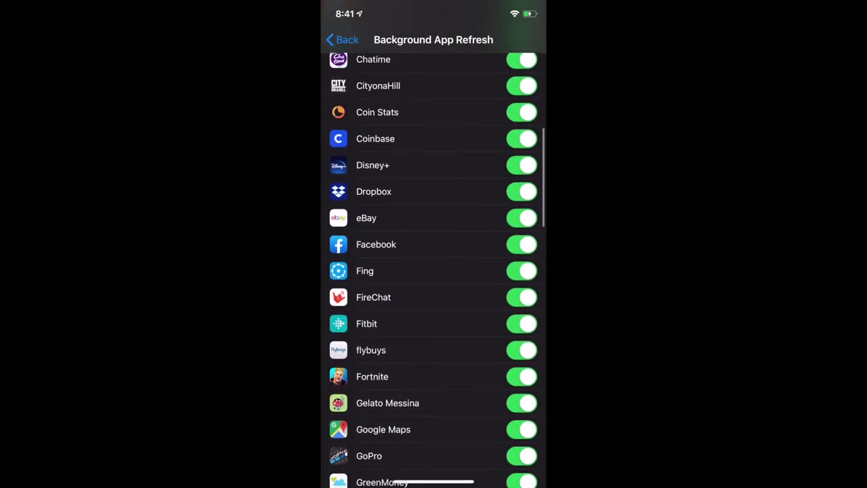
left_click(522, 405)
Review the remaining app toggles, then bring up the overall Background App Refresh mode options
scroll(433, 271, "down", 4)
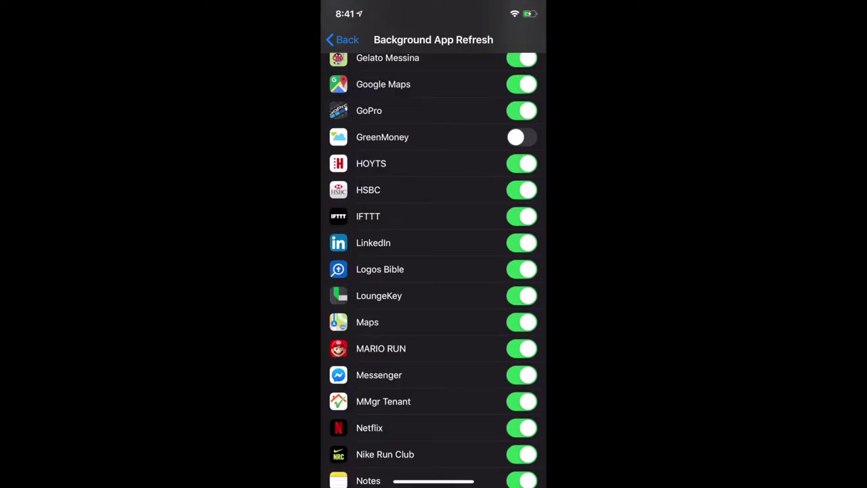
scroll(433, 271, "up", 1)
scroll(433, 271, "up", 2)
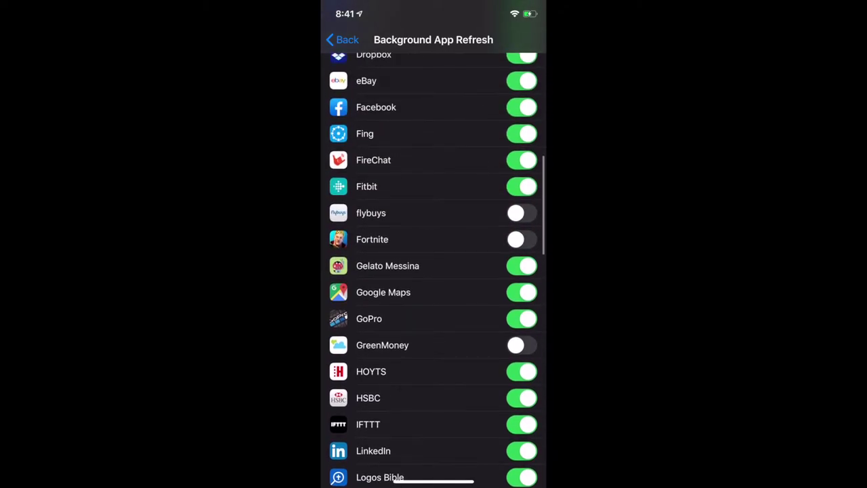
scroll(433, 271, "up", 2)
scroll(433, 271, "up", 3)
scroll(434, 271, "up", 1)
scroll(433, 271, "up", 3)
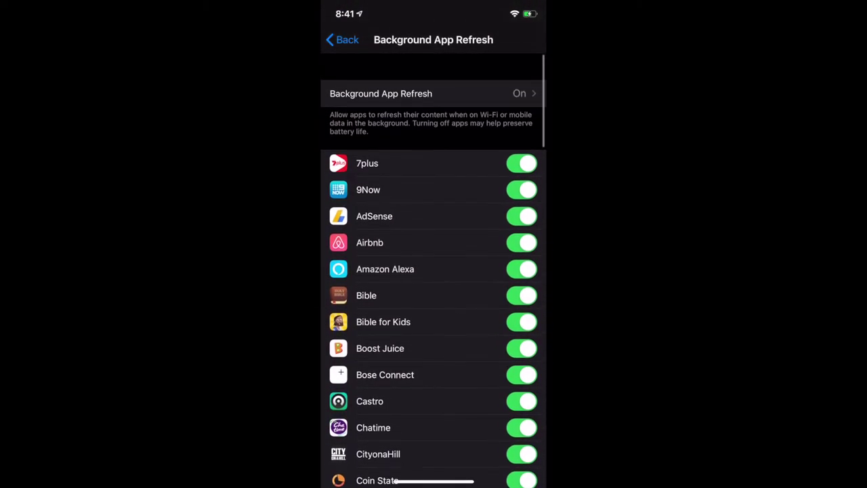
scroll(433, 271, "up", 1)
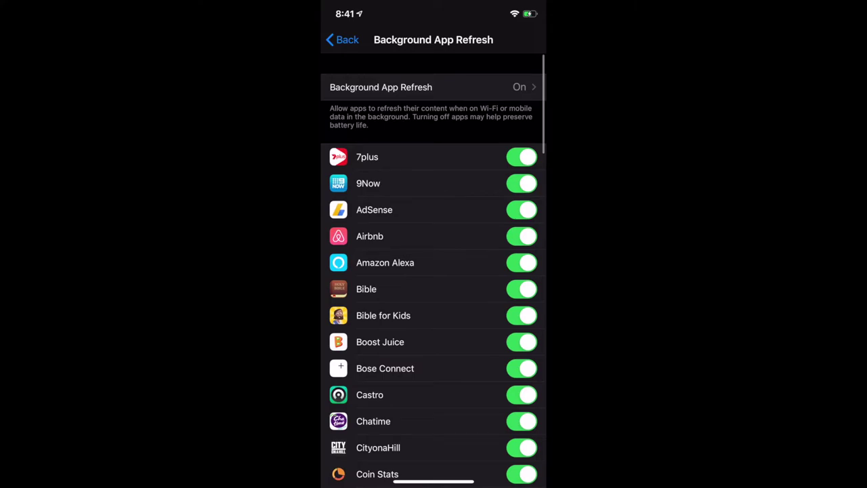
scroll(433, 271, "down", 15)
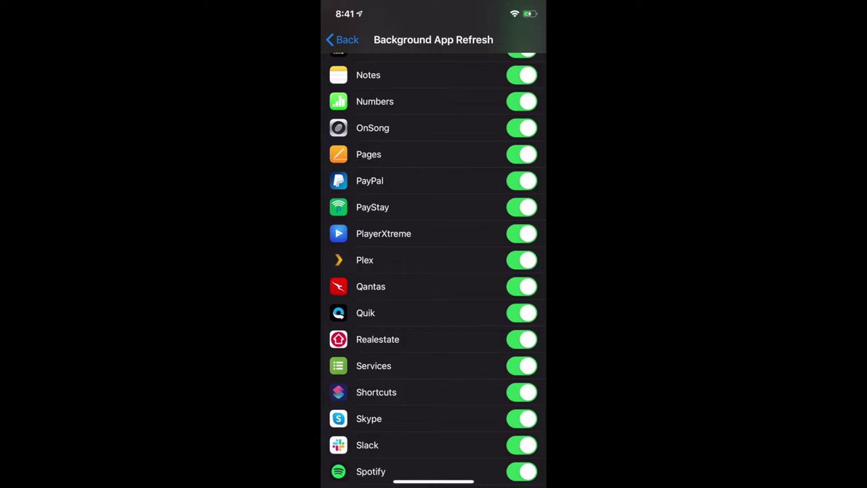
scroll(434, 271, "down", 5)
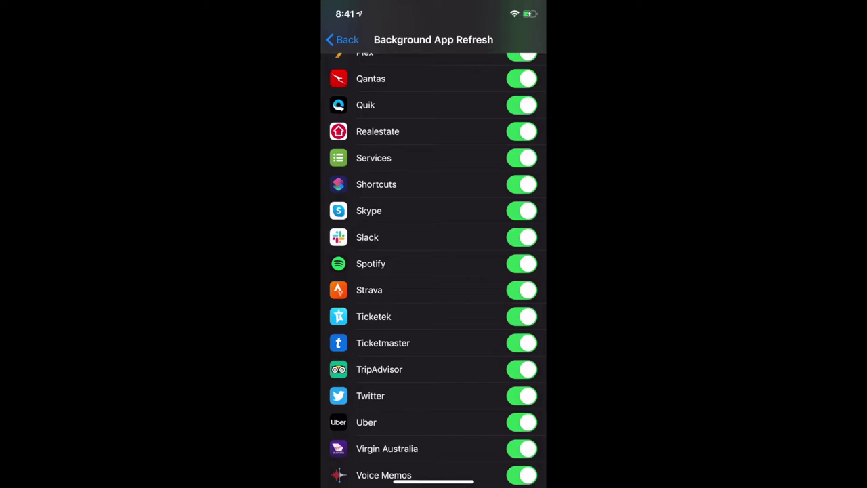
scroll(434, 271, "up", 5)
scroll(434, 270, "up", 5)
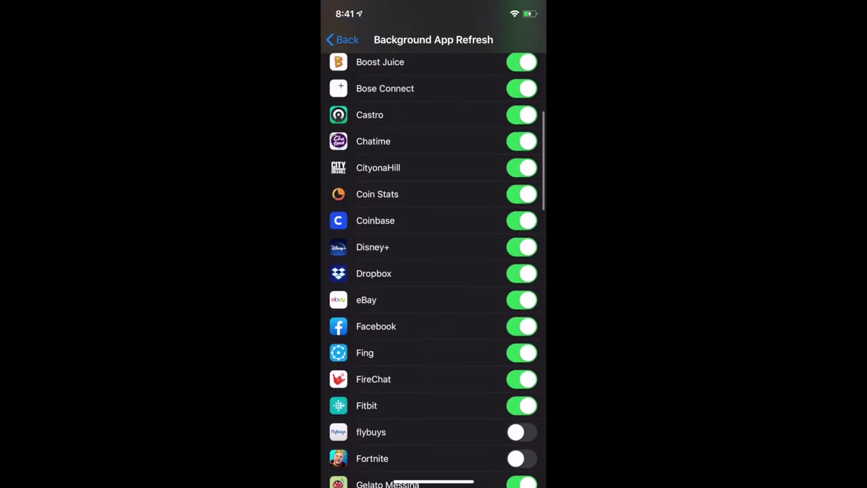
scroll(433, 271, "up", 5)
left_click(433, 88)
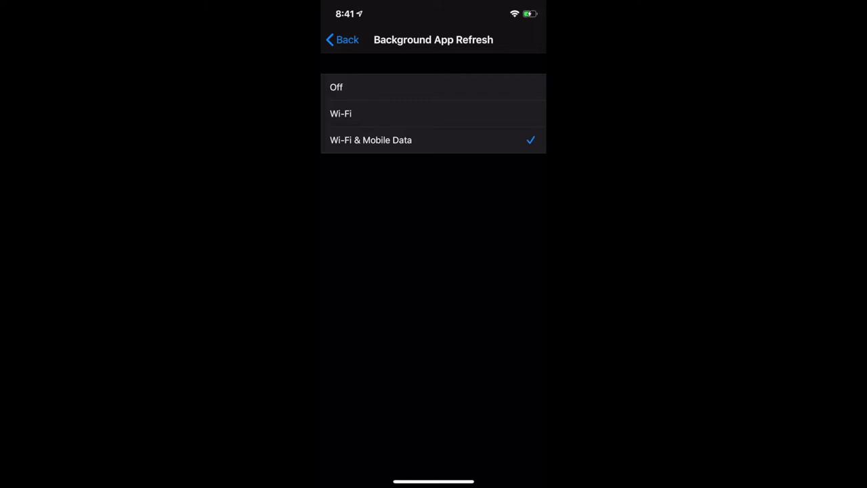
Set Background App Refresh to Off for all apps
left_click(336, 87)
Return to the home screen and move to the page holding Safari
left_click_drag(433, 481, 433, 304)
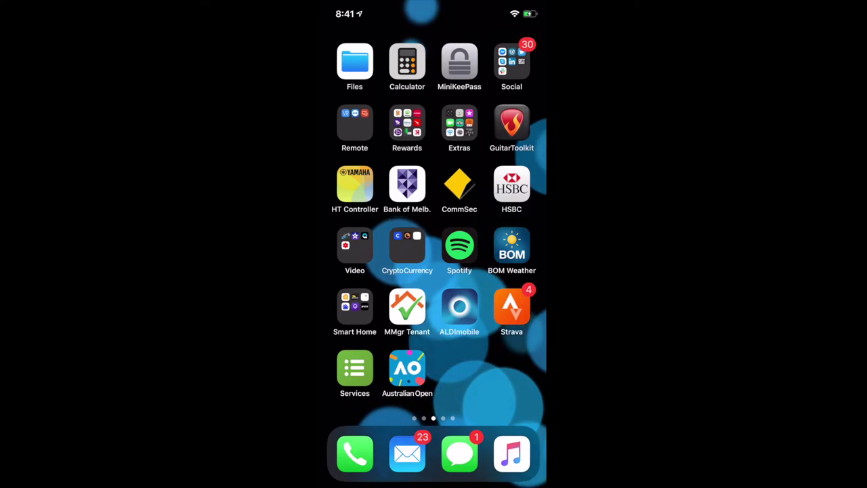
scroll(434, 243, "left", 5)
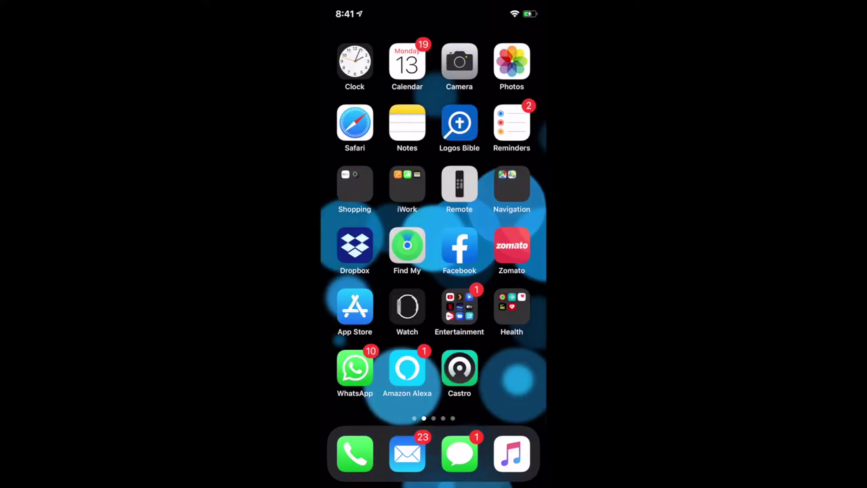
Launch Safari on The Age news page and restore the address bar and bottom toolbar
left_click(354, 123)
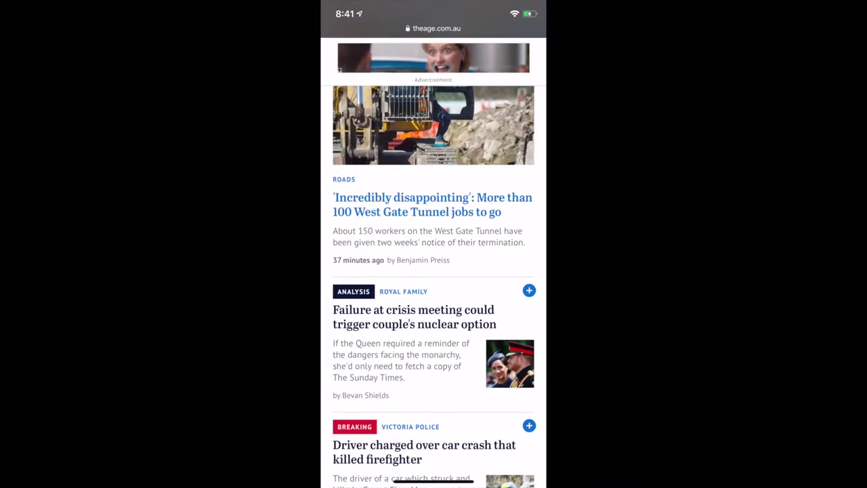
scroll(433, 270, "down", 10)
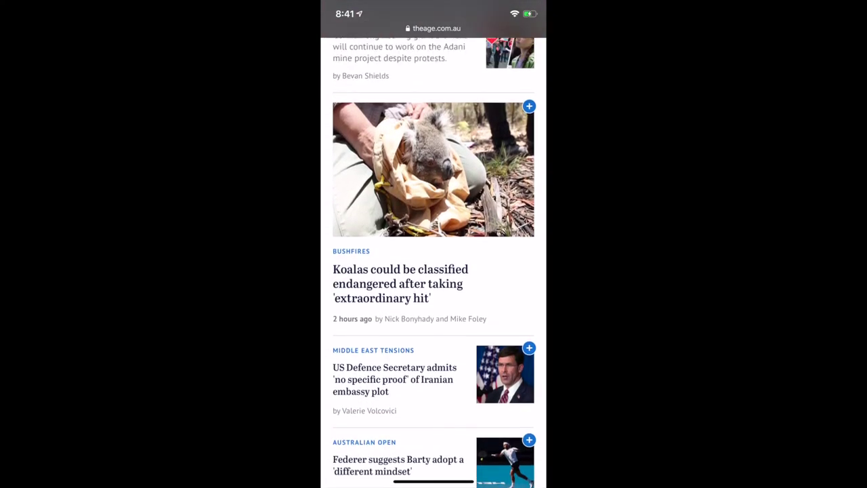
scroll(433, 271, "up", 10)
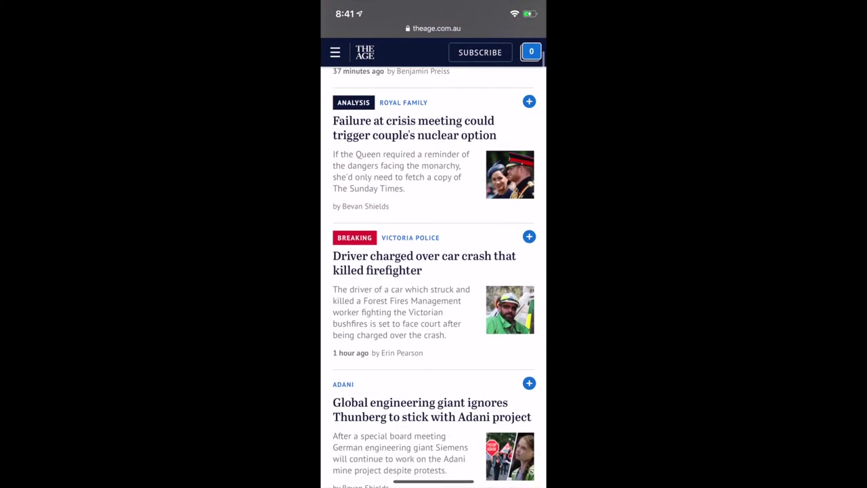
scroll(433, 271, "down", 3)
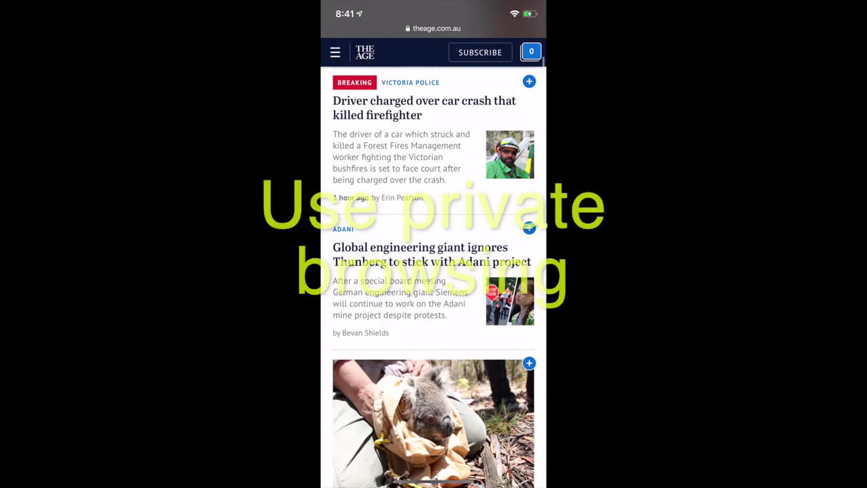
scroll(434, 271, "up", 3)
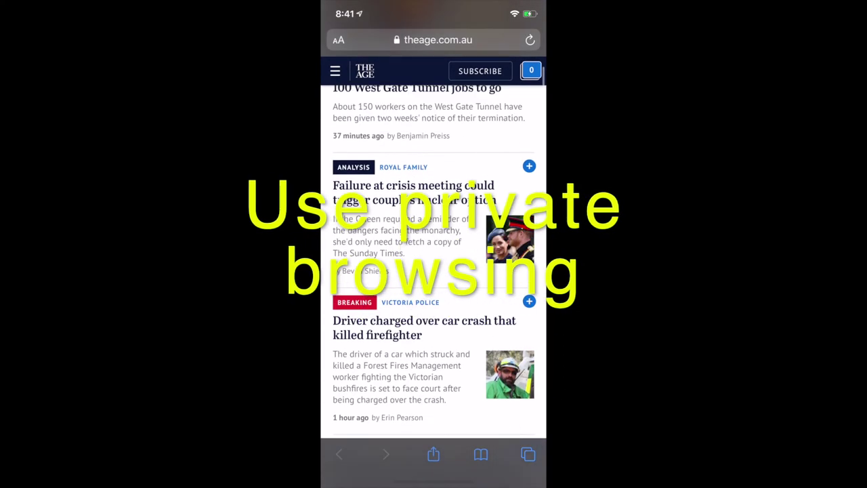
scroll(433, 270, "up", 1)
scroll(433, 271, "down", 1)
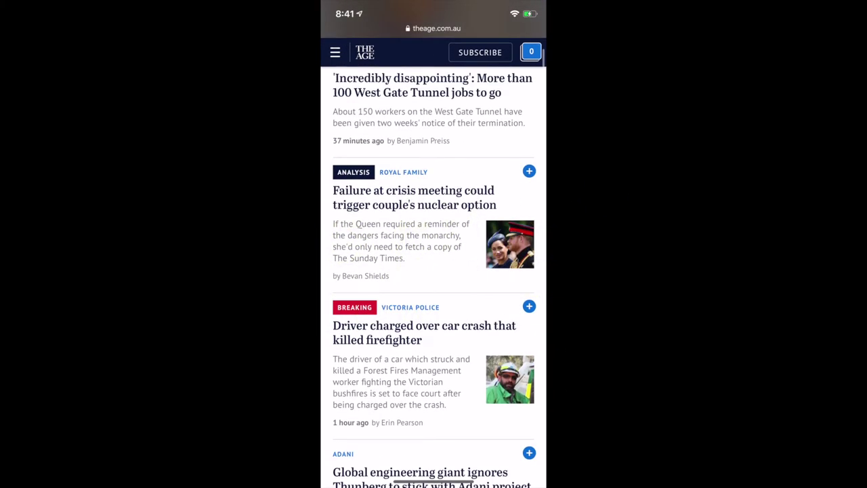
scroll(433, 271, "down", 3)
scroll(433, 271, "up", 2)
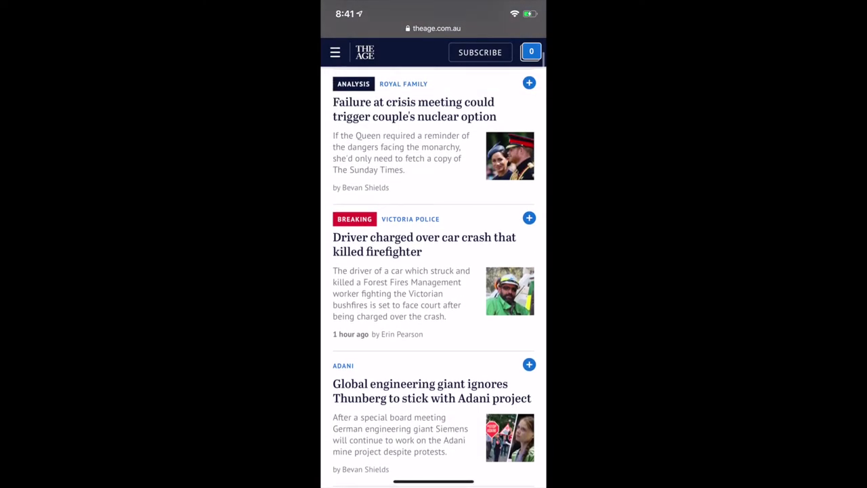
left_click(436, 27)
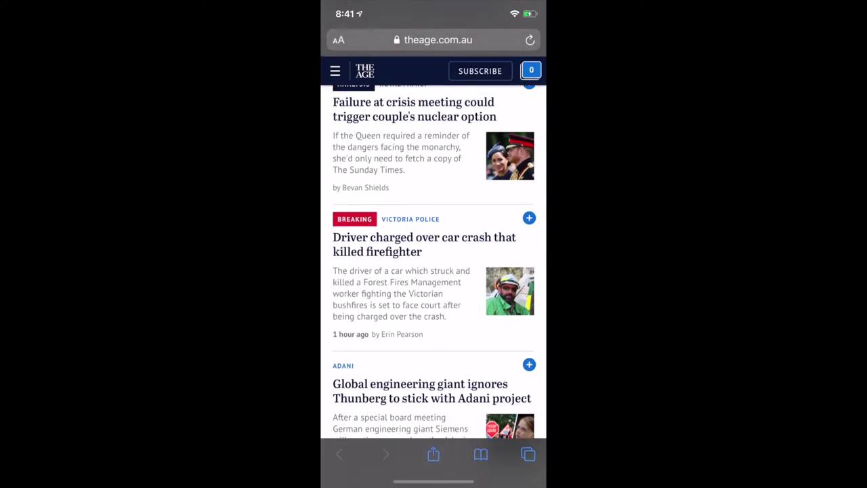
Turn on Private Browsing Mode from Safari's tab overview
left_click(527, 454)
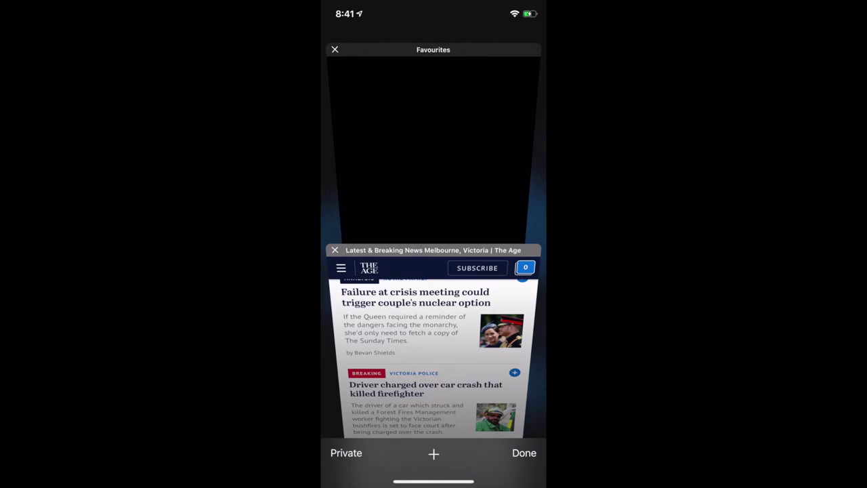
left_click(346, 452)
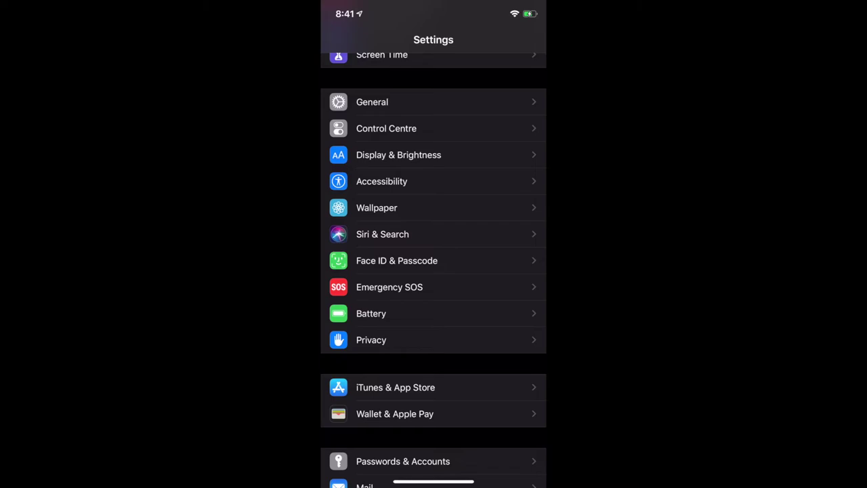
Switch on Limit Ad Tracking under Privacy > Advertising
scroll(433, 271, "up", 3)
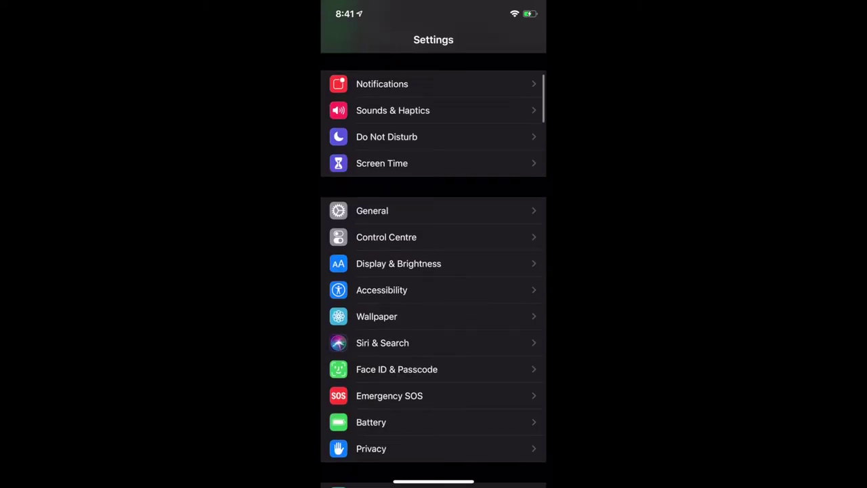
scroll(433, 271, "down", 1)
left_click(371, 430)
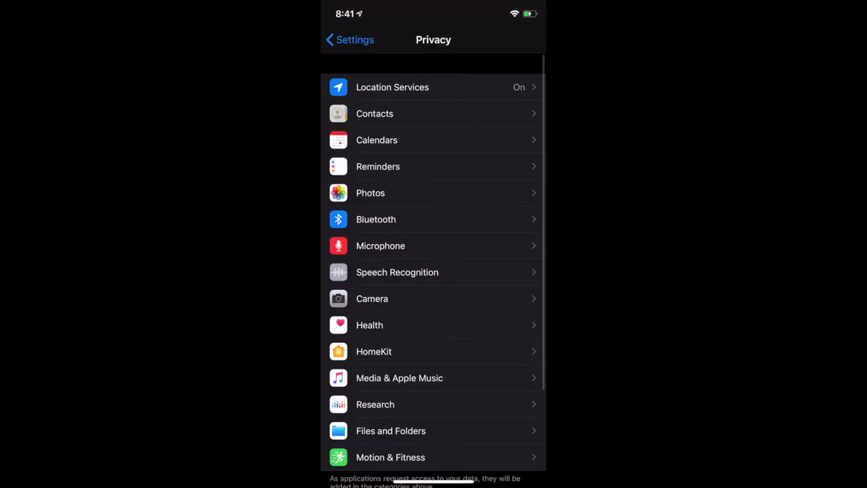
scroll(433, 271, "down", 1)
scroll(433, 271, "down", 3)
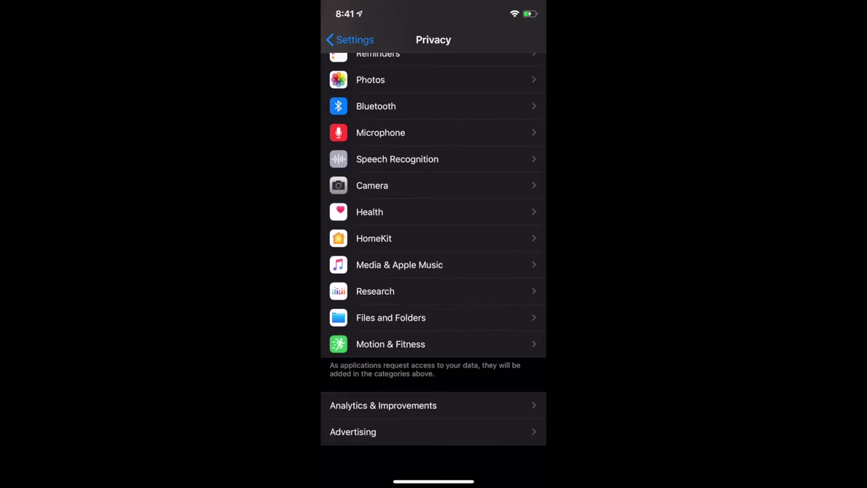
left_click(353, 432)
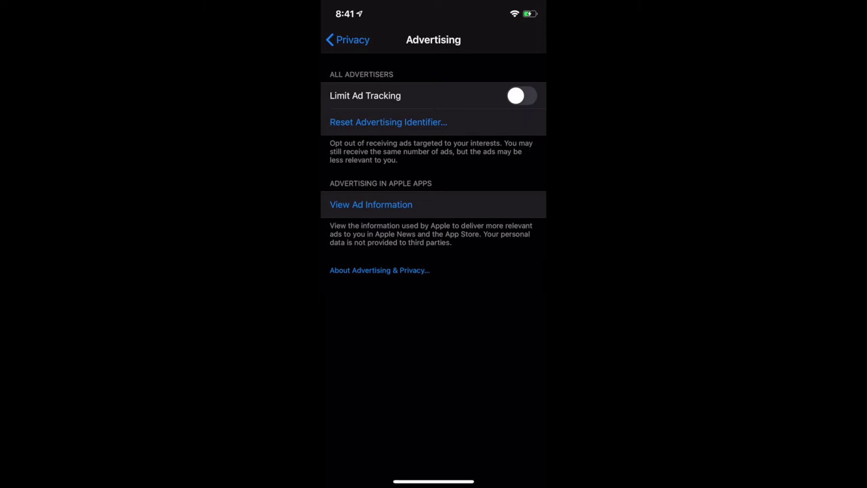
left_click(521, 96)
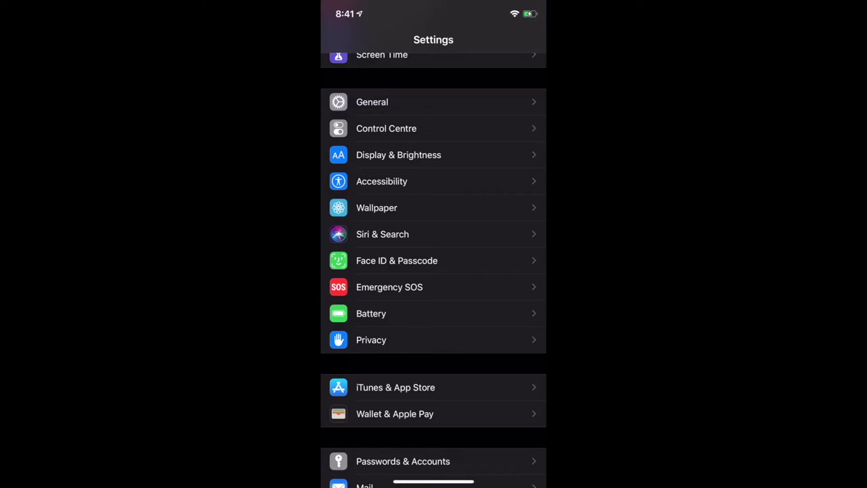
Confirm iOS 13.3 is current under General > Software Update, then reopen Settings from the Home Screen
scroll(433, 271, "down", 2)
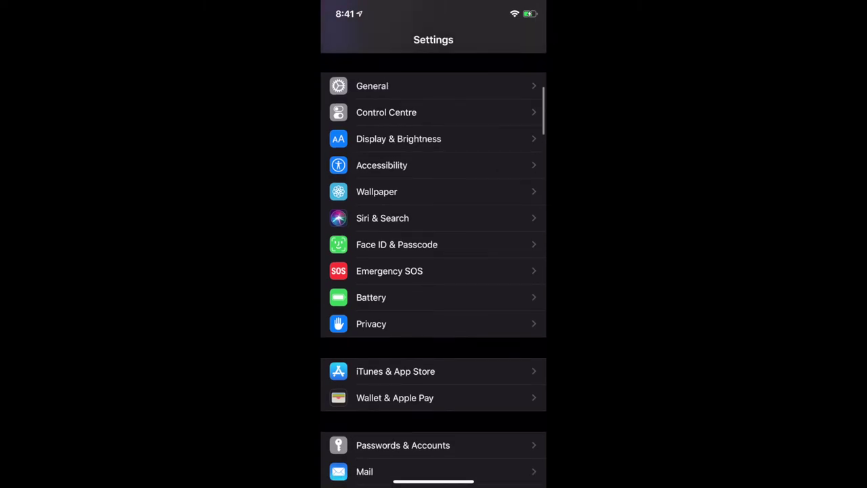
left_click(371, 109)
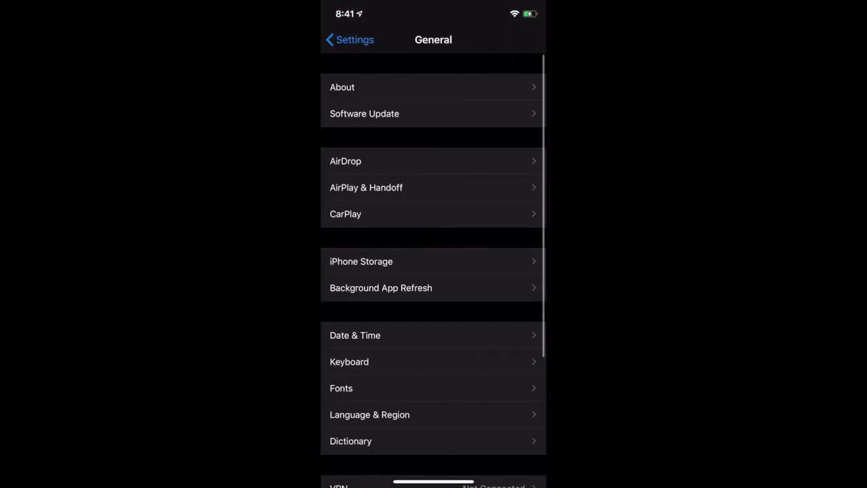
left_click(364, 113)
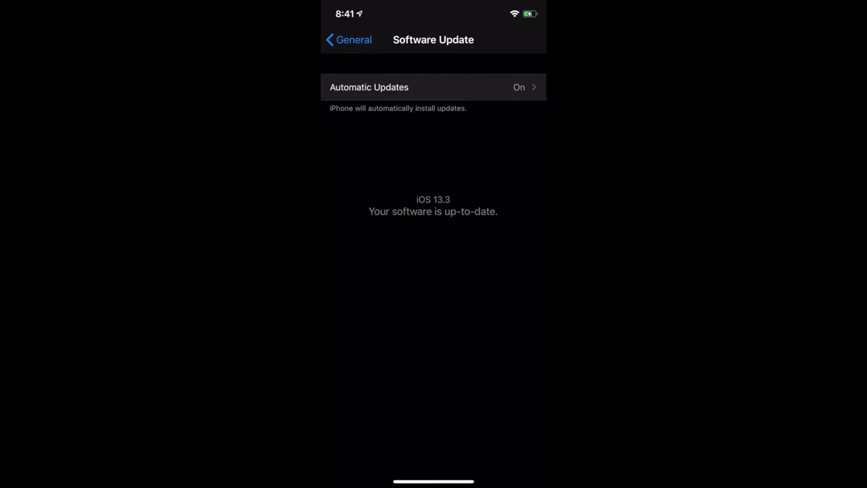
left_click_drag(433, 481, 433, 271)
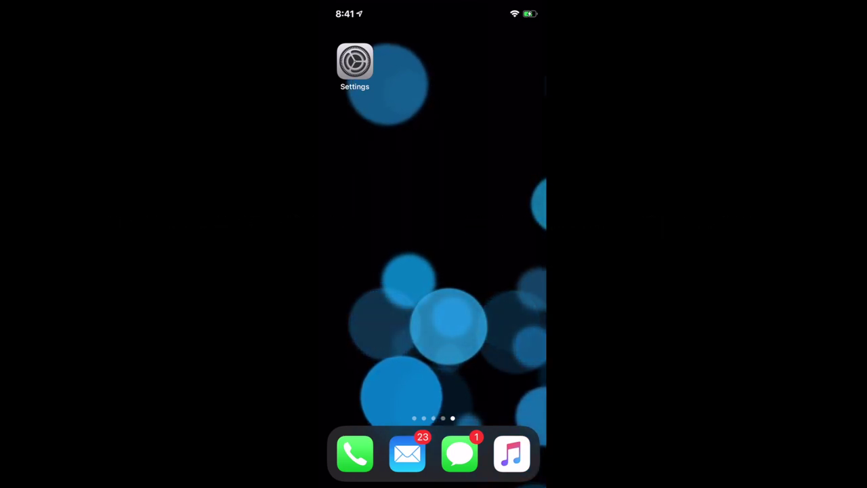
left_click(354, 62)
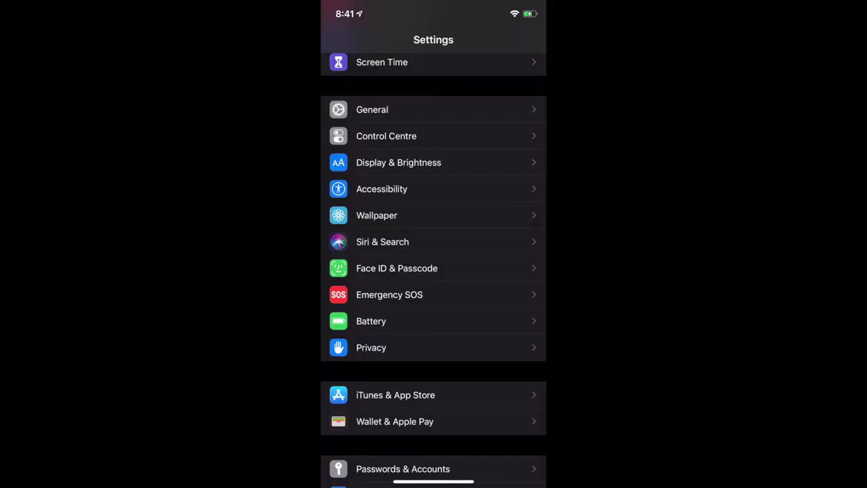
In Siri & Search, switch off Listen for "Hey Siri" and Press Side Button for Siri, confirming Turn Off Siri
left_click_drag(377, 214, 377, 223)
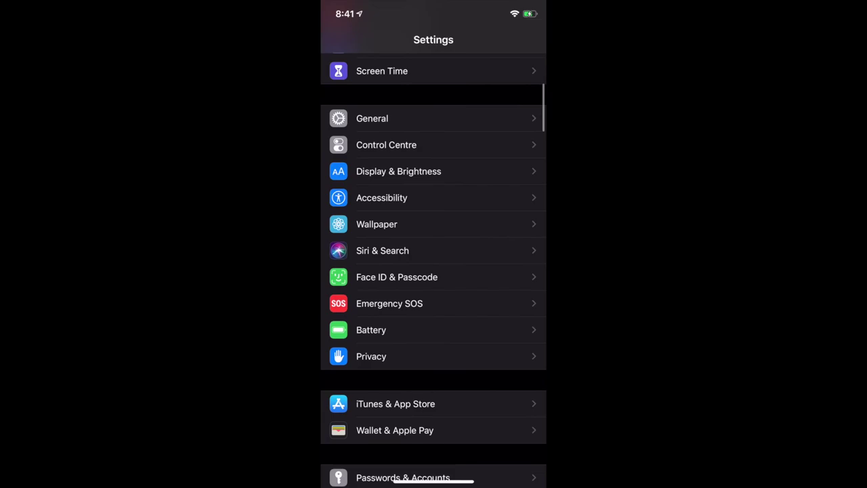
scroll(433, 271, "down", 1)
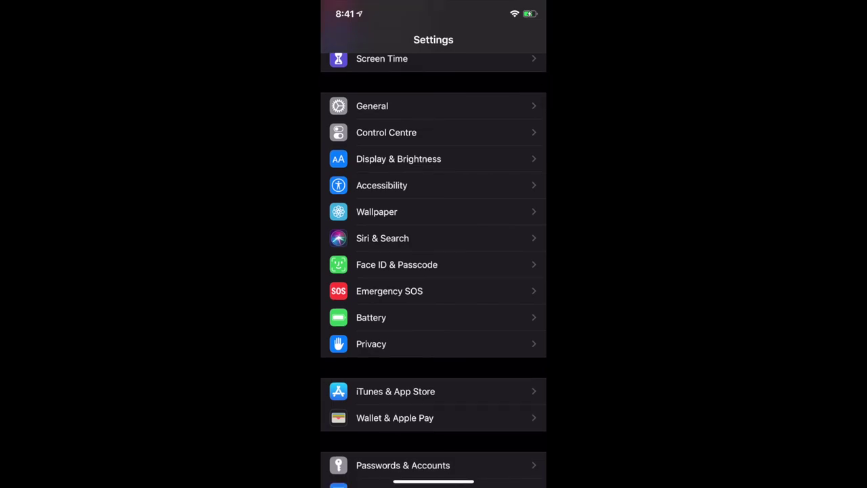
left_click(382, 238)
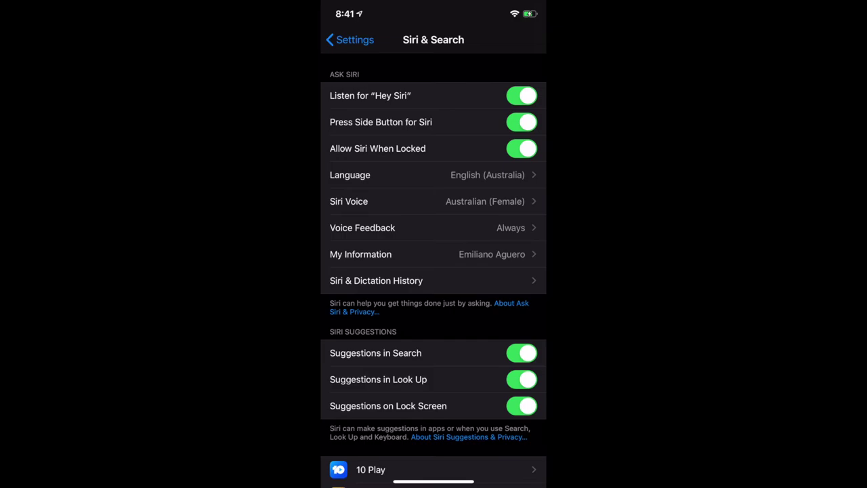
left_click(522, 95)
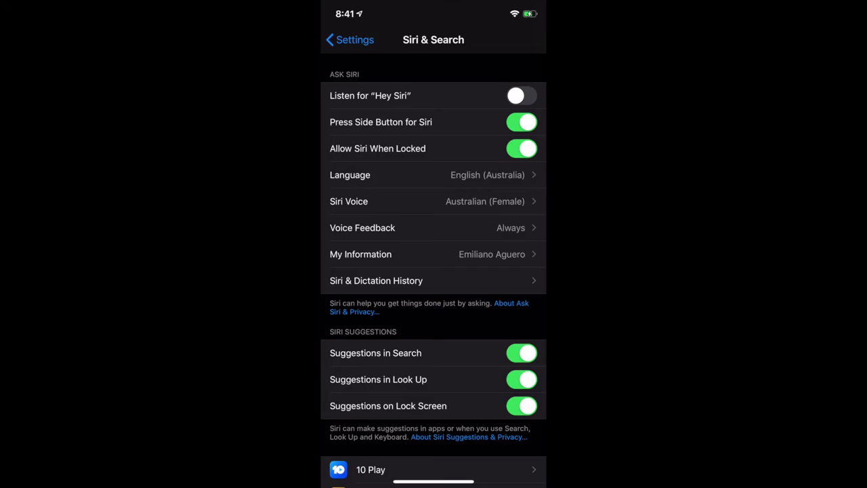
left_click(521, 122)
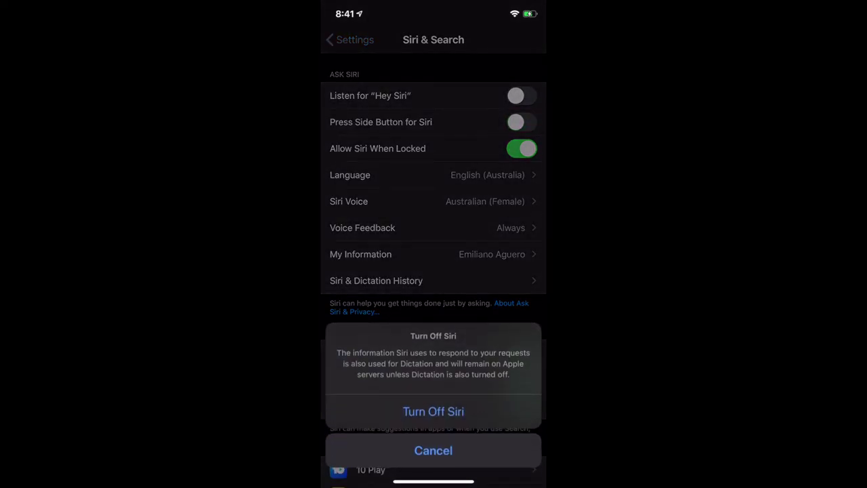
left_click(433, 411)
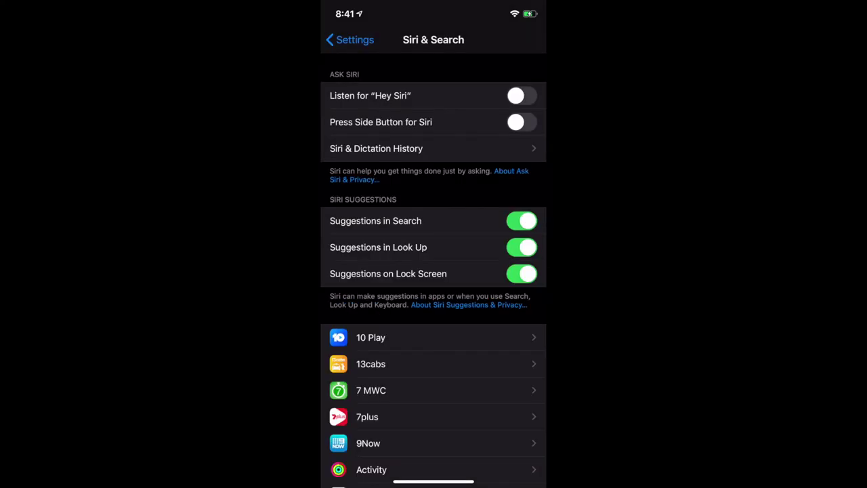